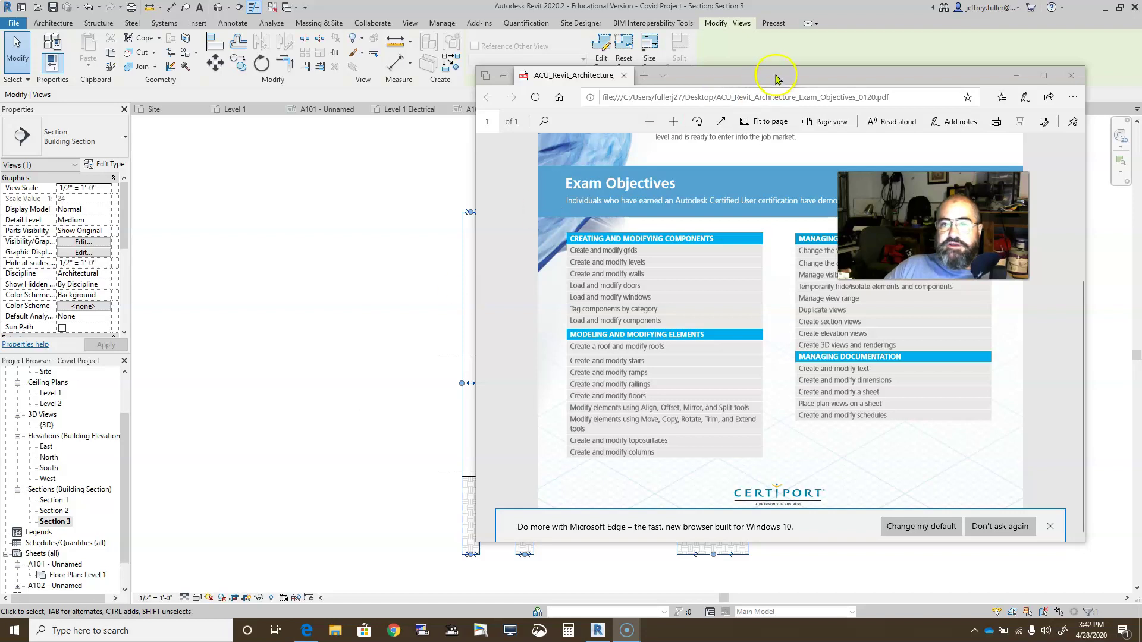
- Put away the exam objectives PDF, then view the Level 1 ceiling plan and the South elevation
{"action": "left_click_drag", "start_coordinate": [776, 76], "coordinate": [813, 73]}
{"action": "left_click", "coordinate": [1056, 75]}
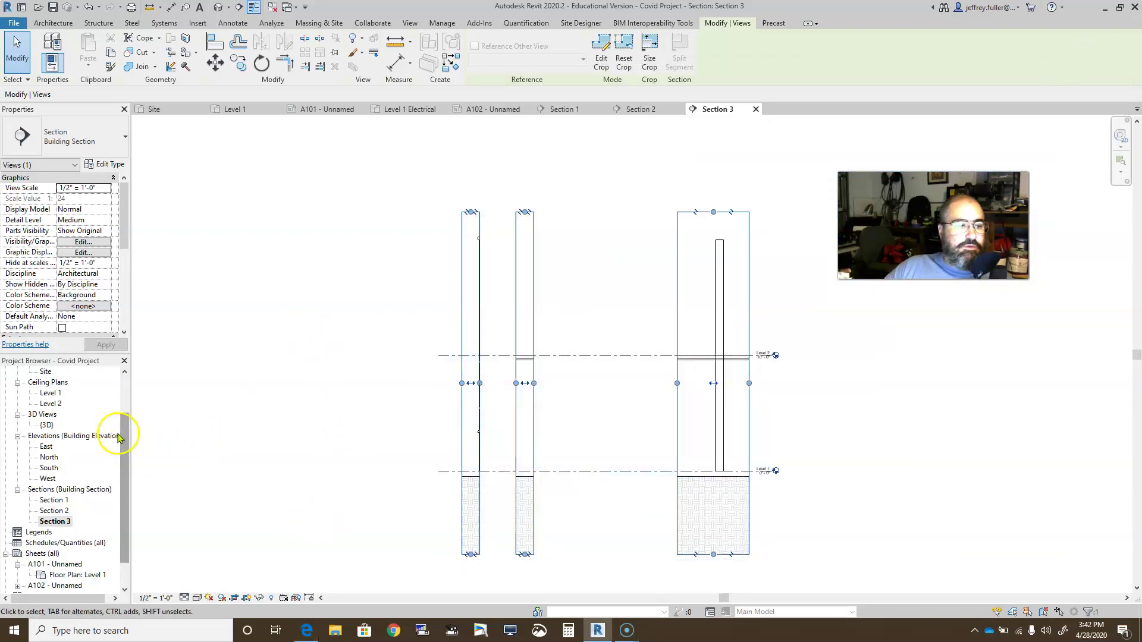
{"action": "double_click", "coordinate": [50, 393]}
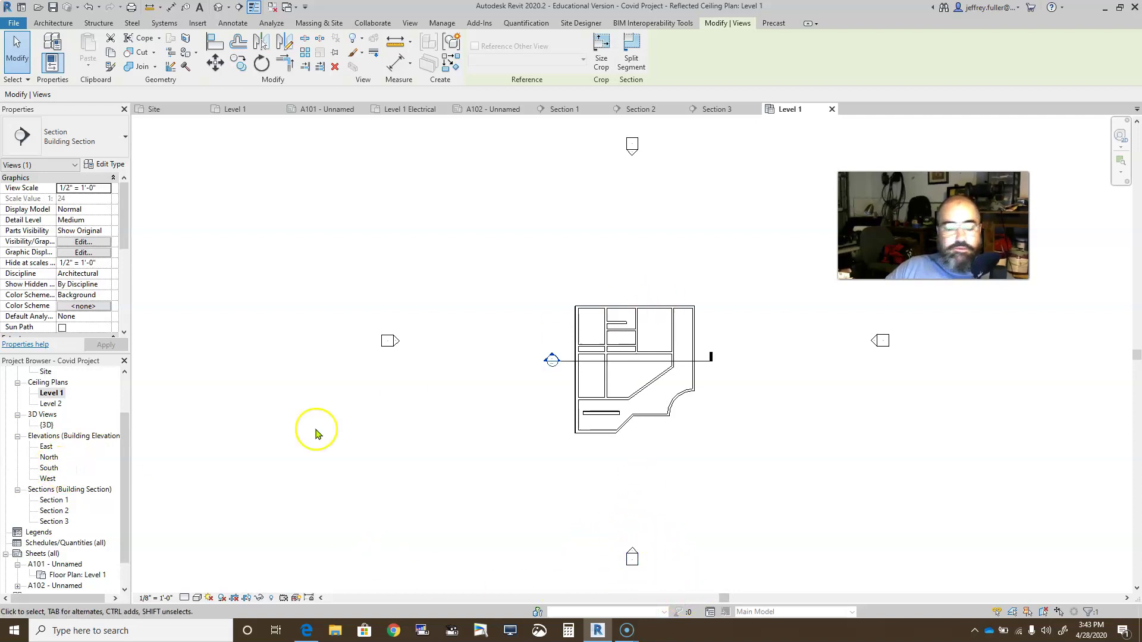
{"action": "double_click", "coordinate": [49, 468]}
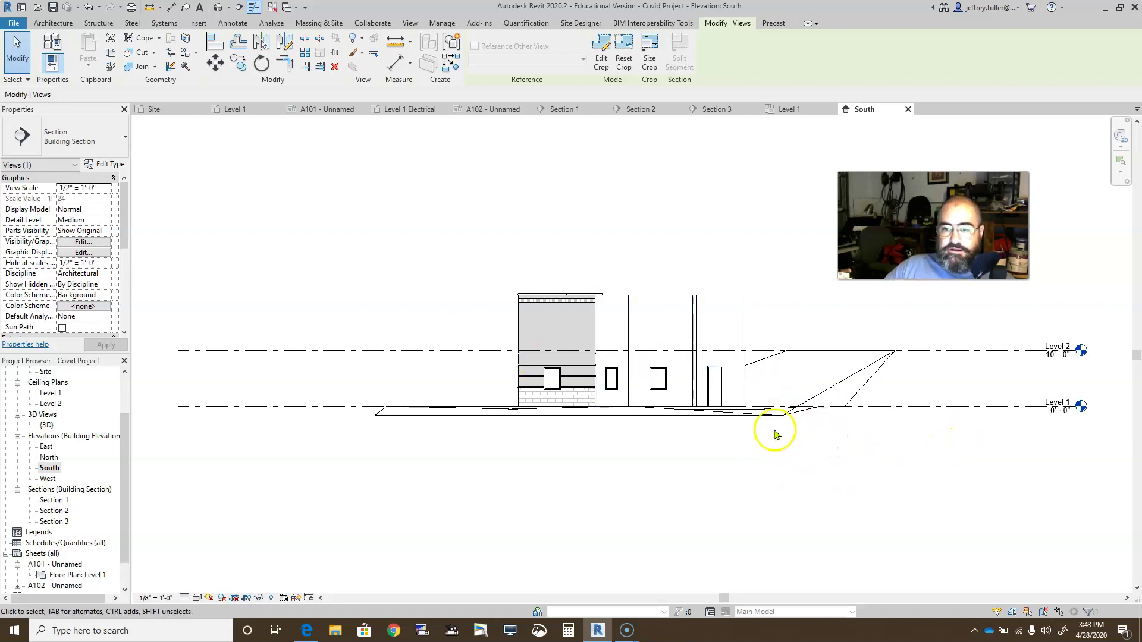
{"action": "scroll", "coordinate": [772, 434], "scroll_direction": "up", "scroll_amount": 3}
{"action": "middle_click_drag", "start_coordinate": [724, 449], "coordinate": [756, 510]}
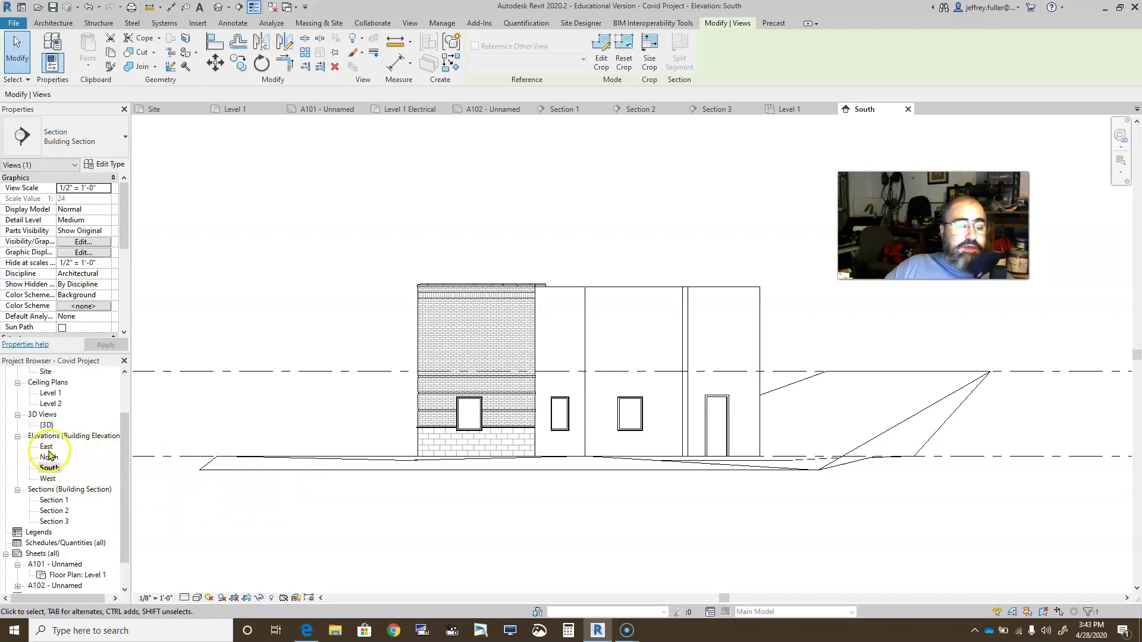
- Open the Level 1 floor plan and show the whole building with its surrounding elevation markers
{"action": "scroll", "coordinate": [55, 410], "scroll_direction": "up", "scroll_amount": 3}
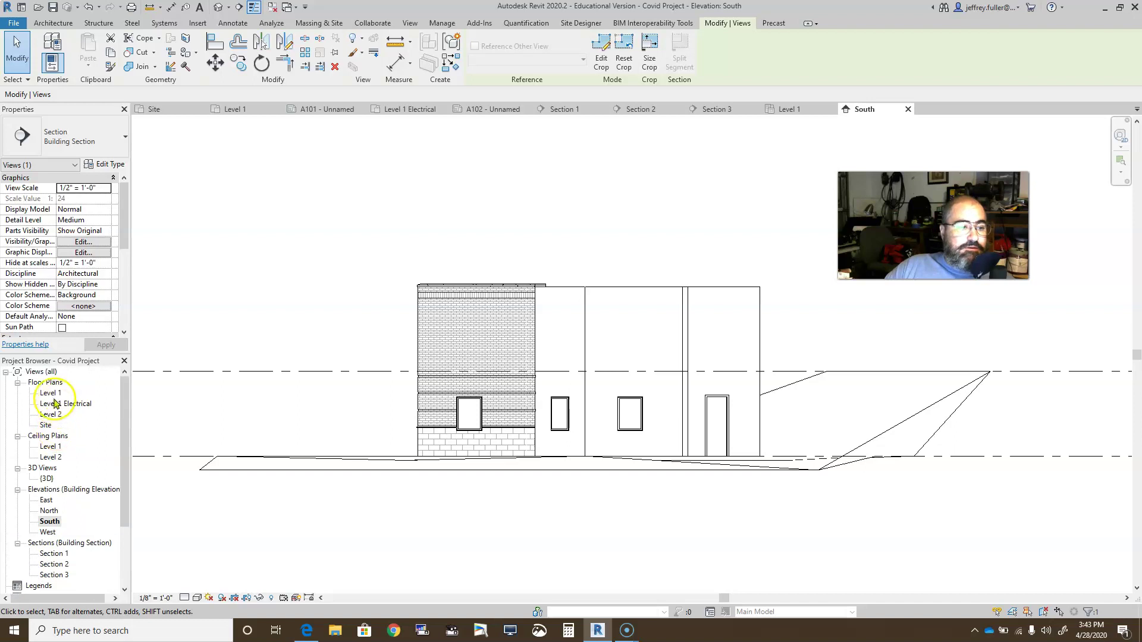
{"action": "double_click", "coordinate": [51, 393]}
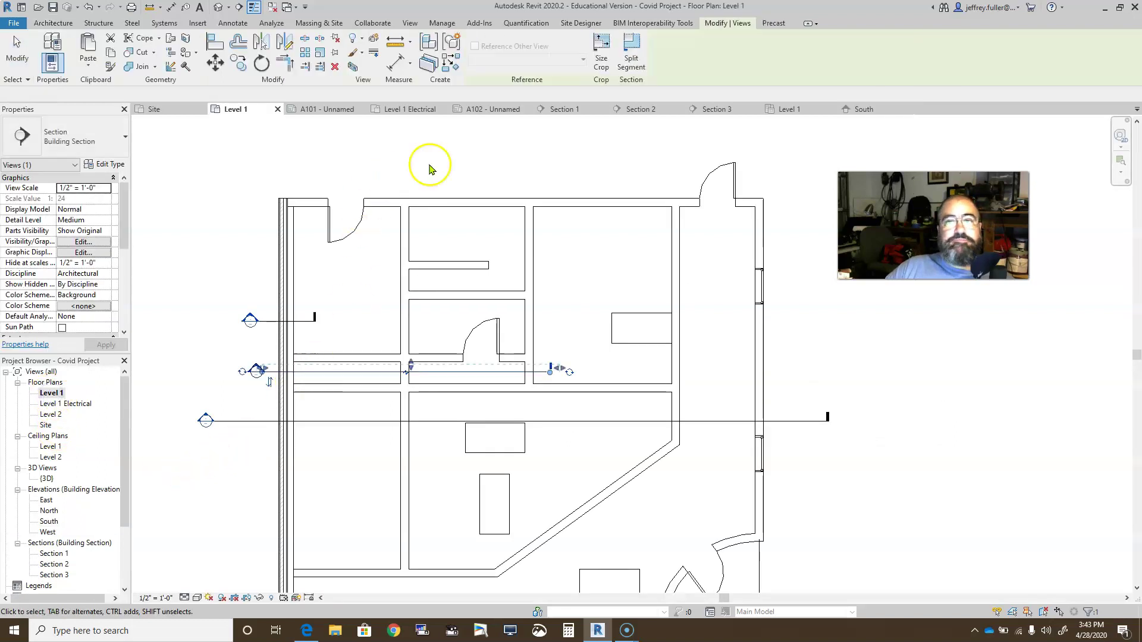
{"action": "scroll", "coordinate": [335, 147], "scroll_direction": "down", "scroll_amount": 1}
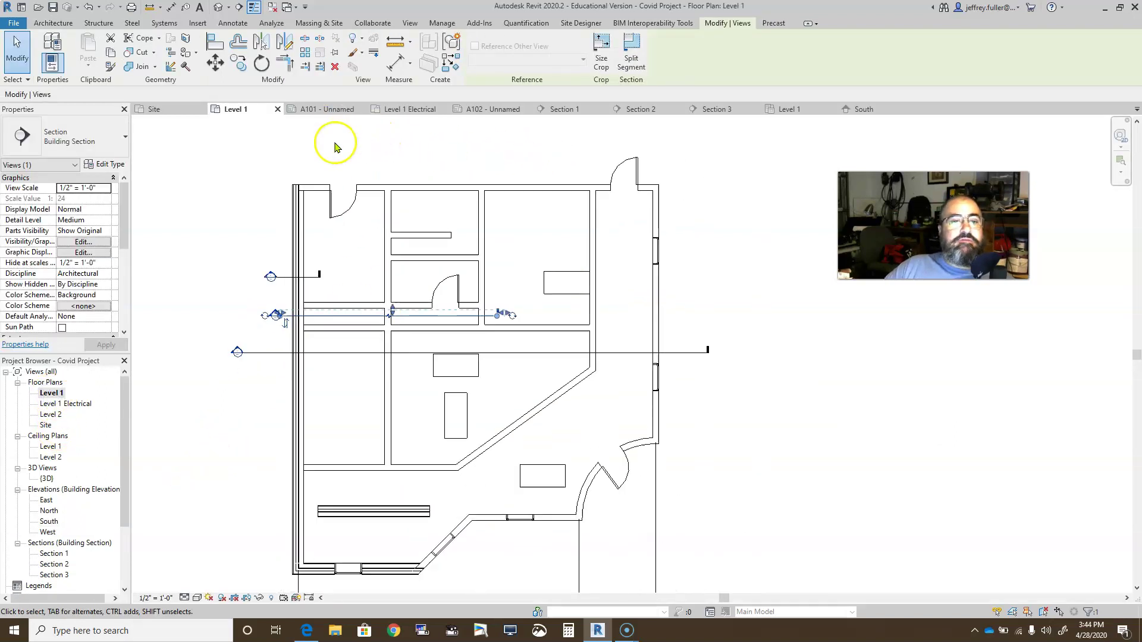
{"action": "middle_click_drag", "start_coordinate": [276, 204], "coordinate": [395, 212]}
{"action": "scroll", "coordinate": [337, 248], "scroll_direction": "down", "scroll_amount": 1}
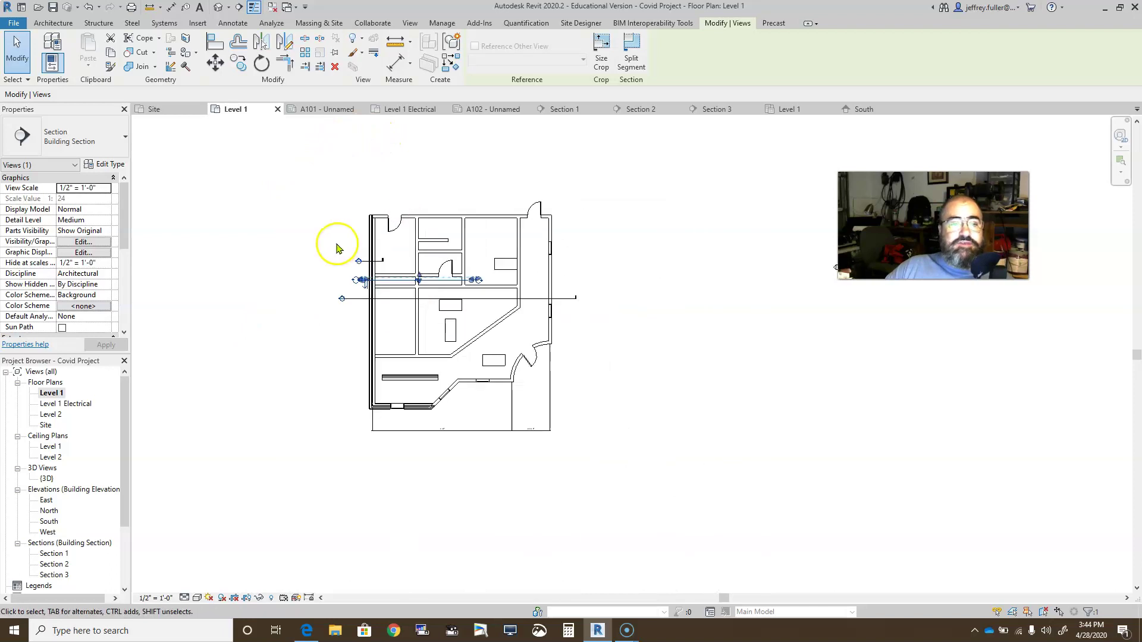
{"action": "scroll", "coordinate": [319, 257], "scroll_direction": "down", "scroll_amount": 1}
{"action": "middle_click_drag", "start_coordinate": [339, 275], "coordinate": [408, 375]}
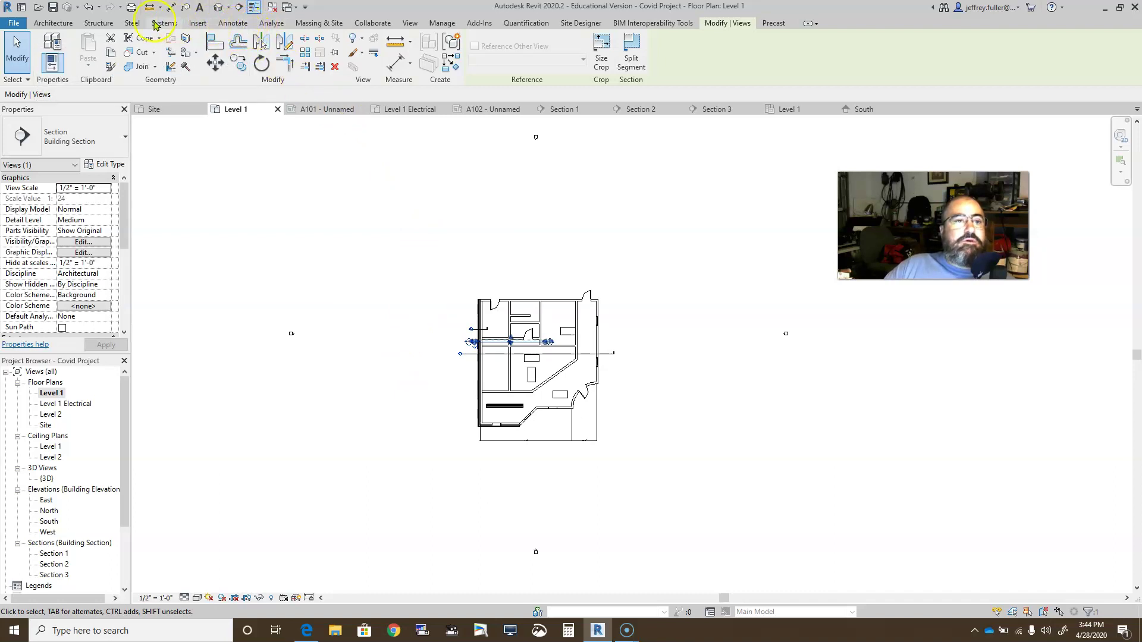
- Place a new building elevation marker just south of the building's front wall, facing north
{"action": "left_click", "coordinate": [70, 23]}
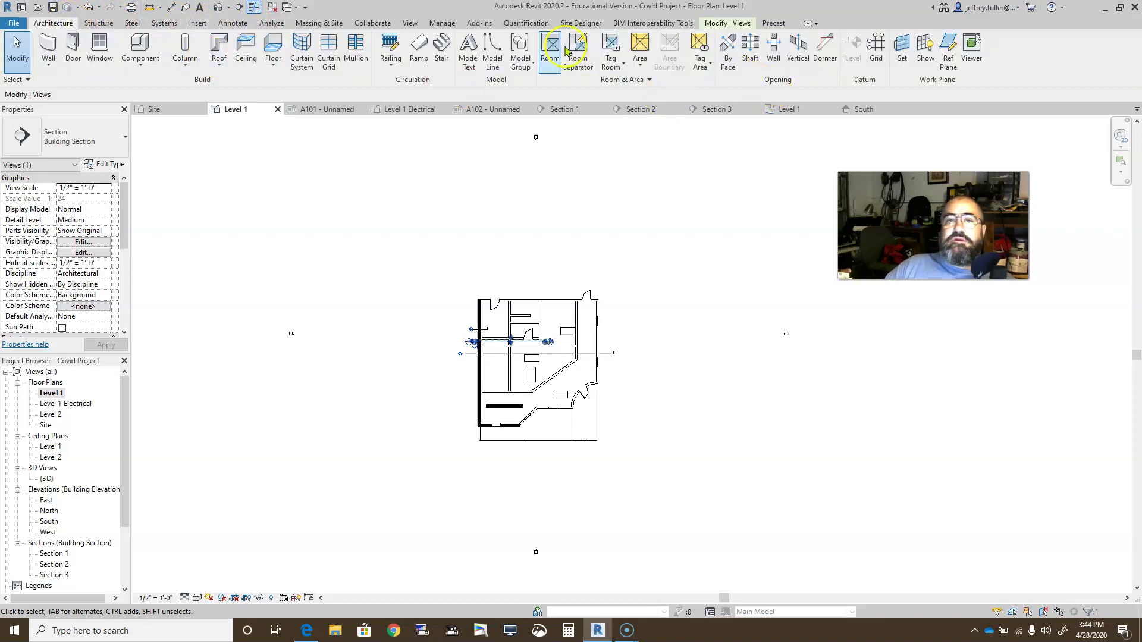
{"action": "left_click", "coordinate": [410, 23]}
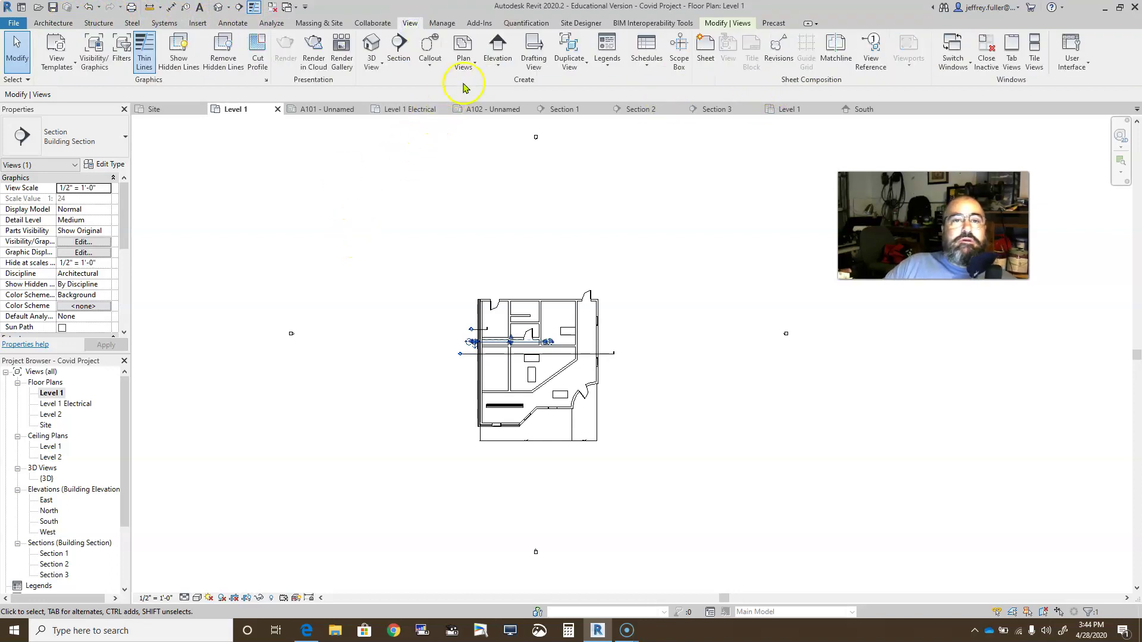
{"action": "left_click", "coordinate": [501, 62]}
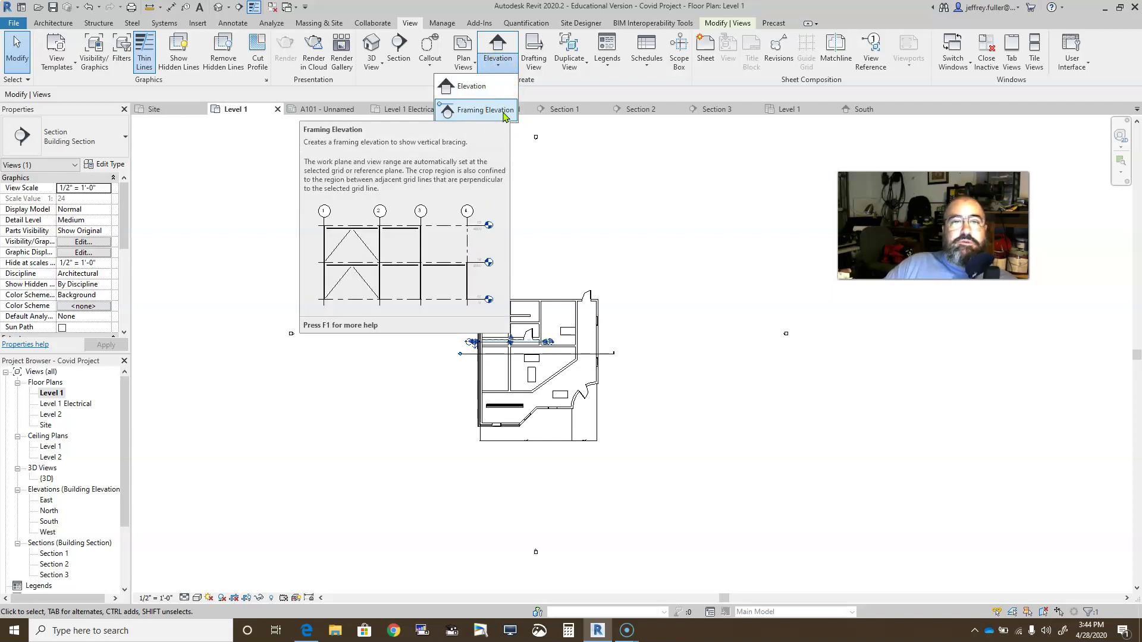
{"action": "left_click", "coordinate": [478, 87]}
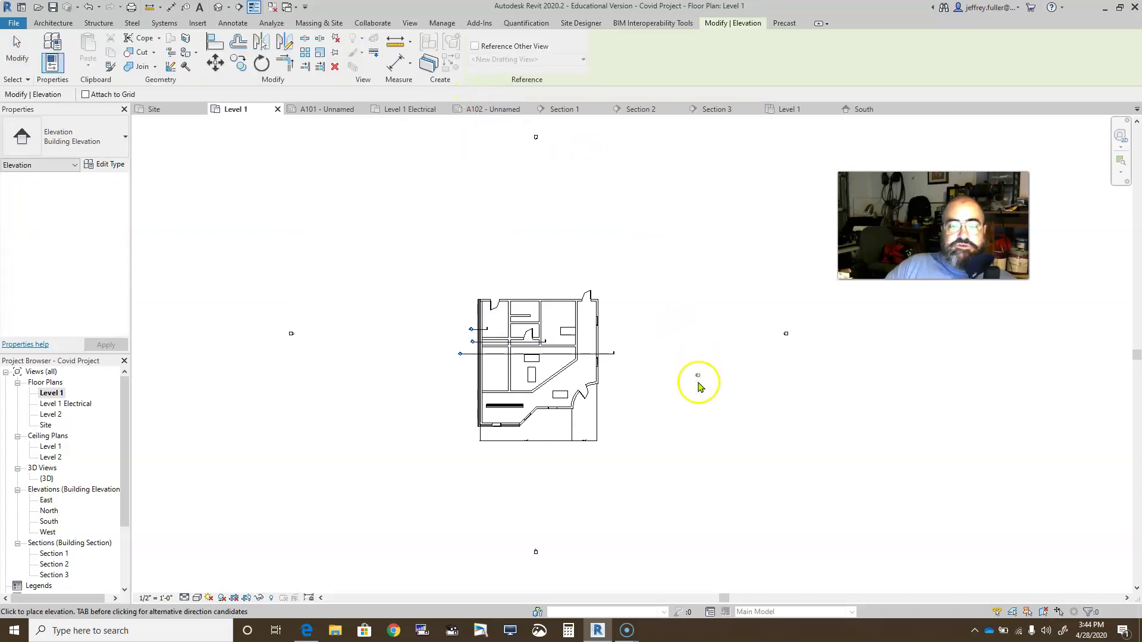
{"action": "scroll", "coordinate": [654, 387], "scroll_direction": "up", "scroll_amount": 3}
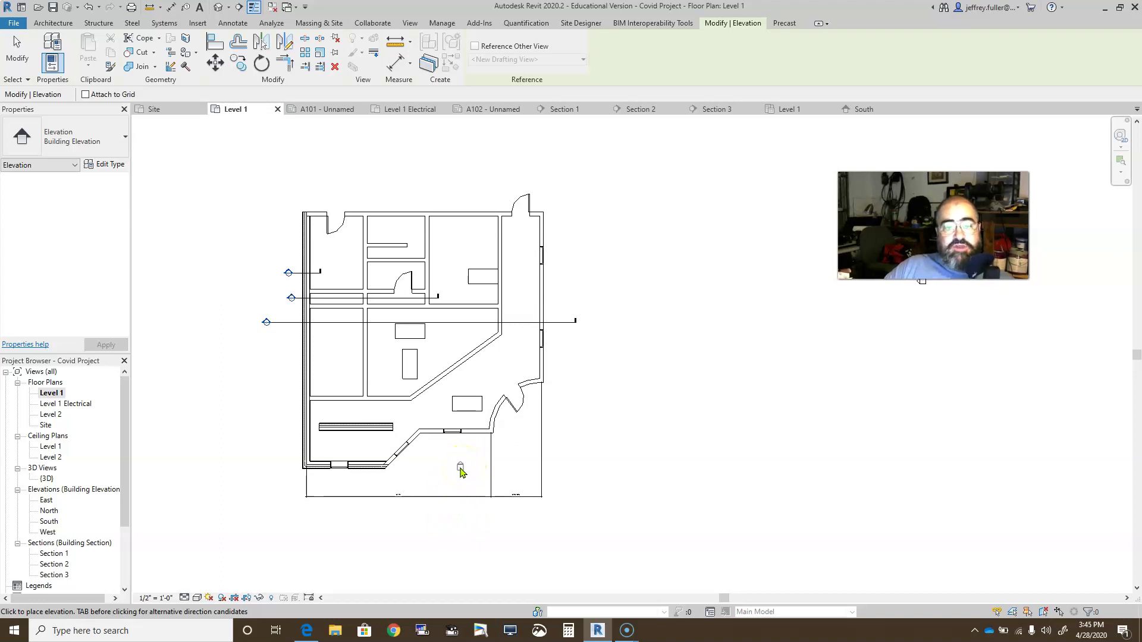
{"action": "left_click", "coordinate": [461, 468]}
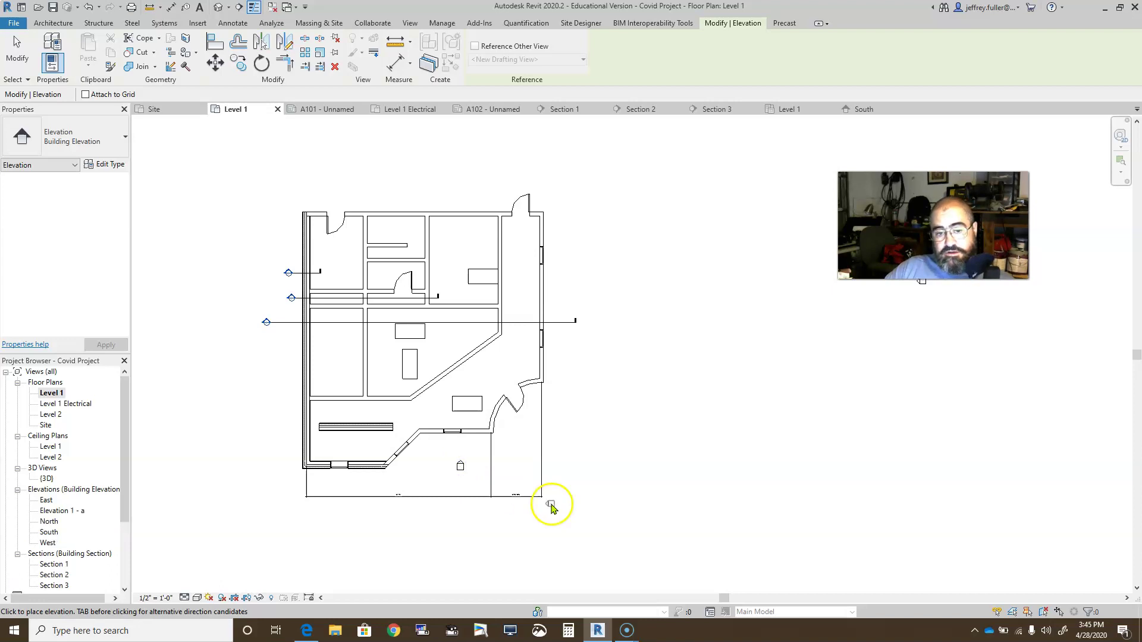
{"action": "key", "text": "Escape"}
{"action": "key", "text": "Escape"}
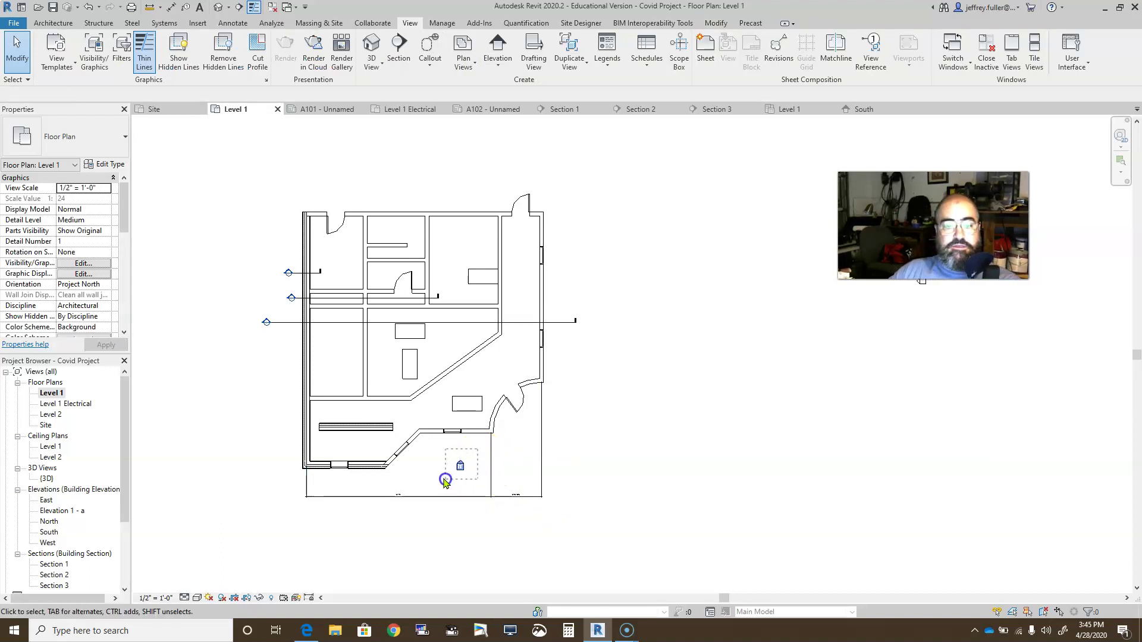
- Move the new elevation marker farther south, beyond the dimension line in front of the building
{"action": "left_click", "coordinate": [460, 465]}
{"action": "left_click_drag", "start_coordinate": [458, 590], "coordinate": [460, 572]}
{"action": "scroll", "coordinate": [536, 555], "scroll_direction": "down", "scroll_amount": 2}
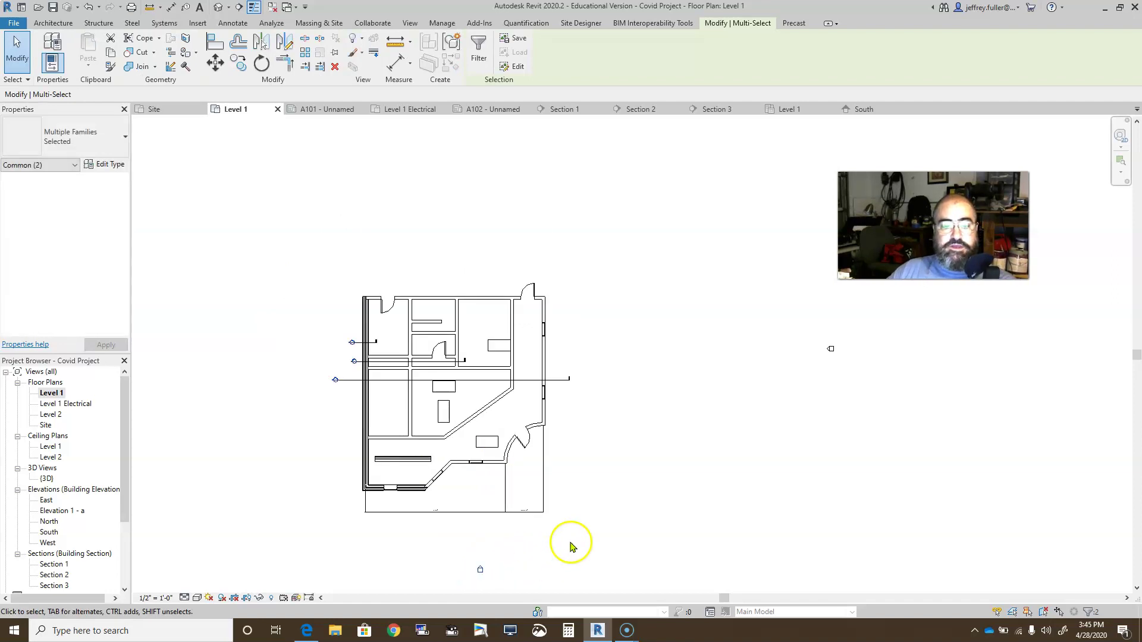
{"action": "mouse_move", "coordinate": [571, 543]}
{"action": "middle_mouse_down"}
{"action": "mouse_move", "coordinate": [558, 455]}
{"action": "mouse_move", "coordinate": [519, 445]}
{"action": "middle_mouse_up"}
{"action": "scroll", "coordinate": [553, 445], "scroll_direction": "down", "scroll_amount": 2}
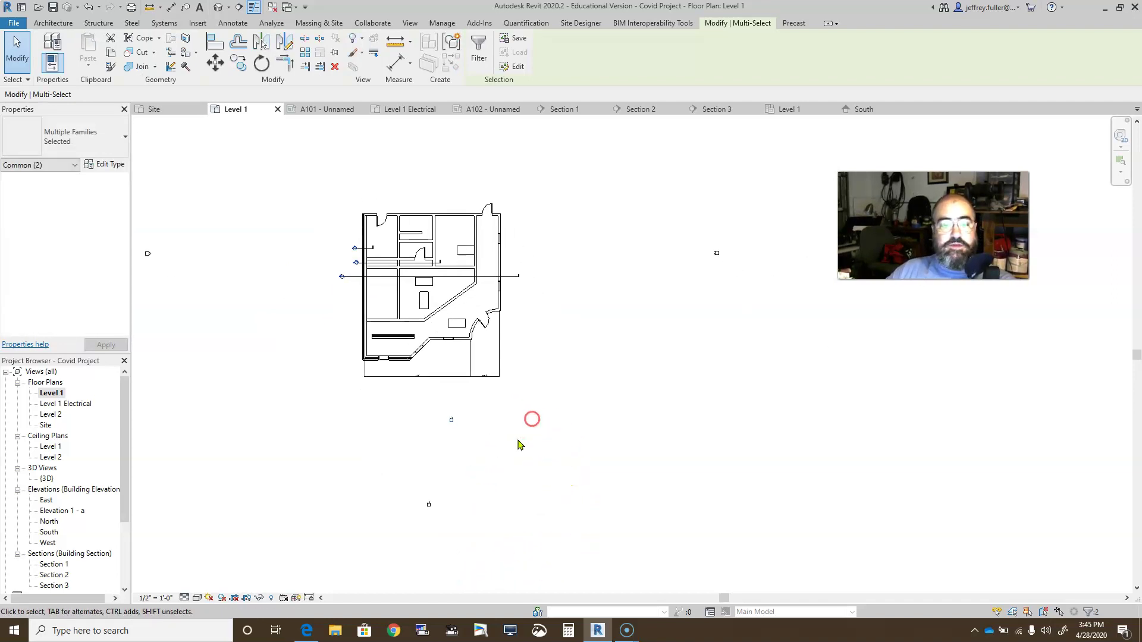
- Rename the new elevation view as South Close
{"action": "left_click", "coordinate": [73, 512]}
{"action": "right_click", "coordinate": [73, 511]}
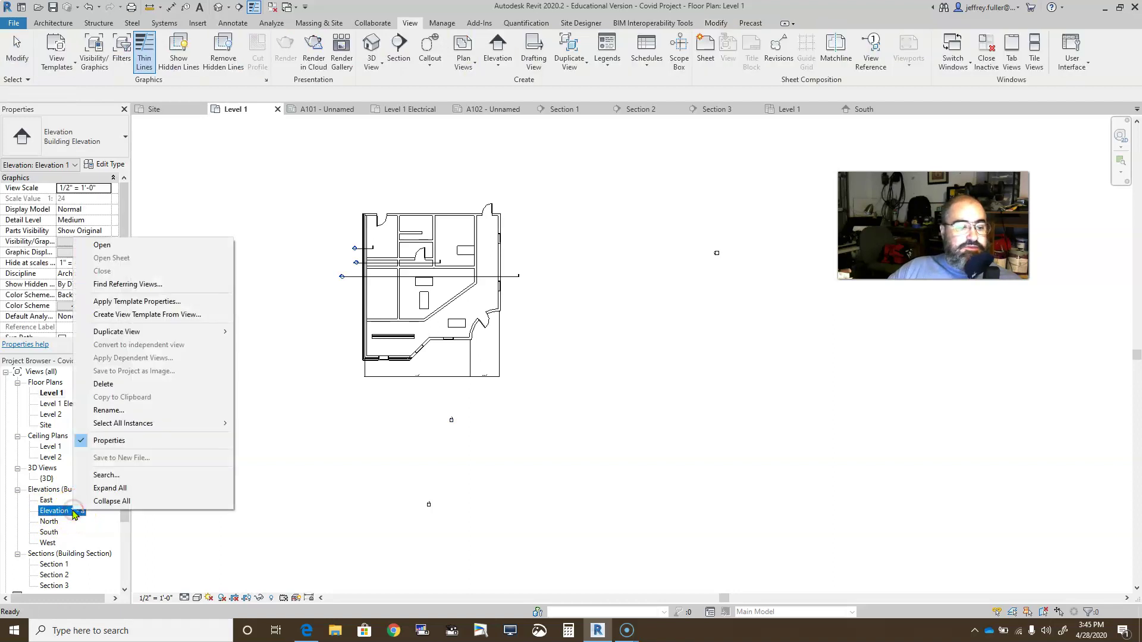
{"action": "left_click", "coordinate": [119, 410]}
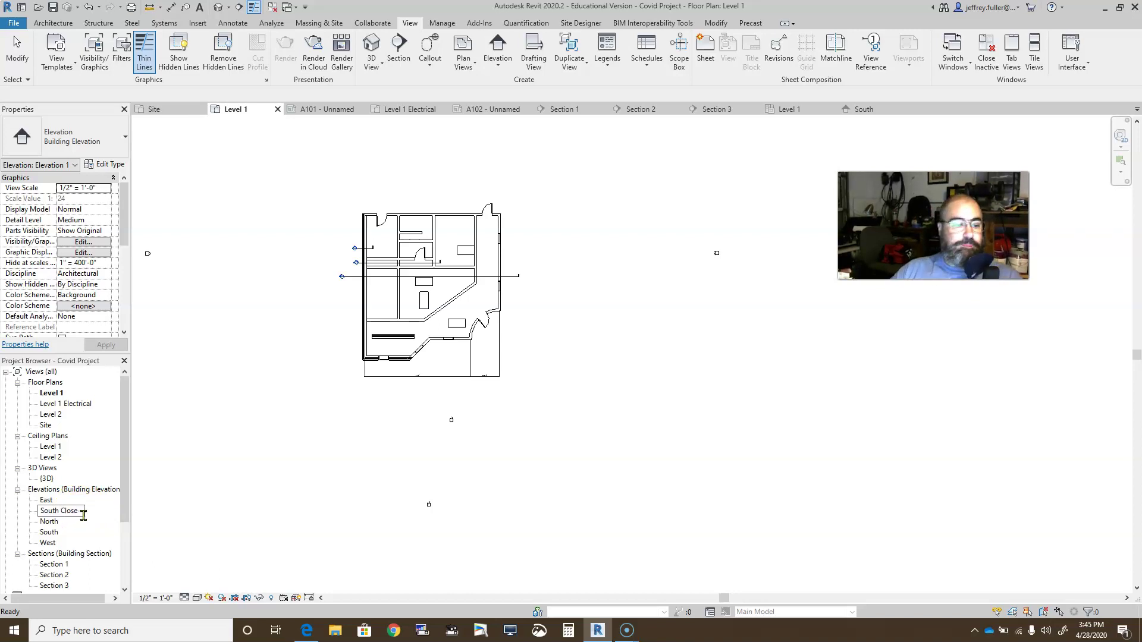
{"action": "left_click", "coordinate": [172, 514]}
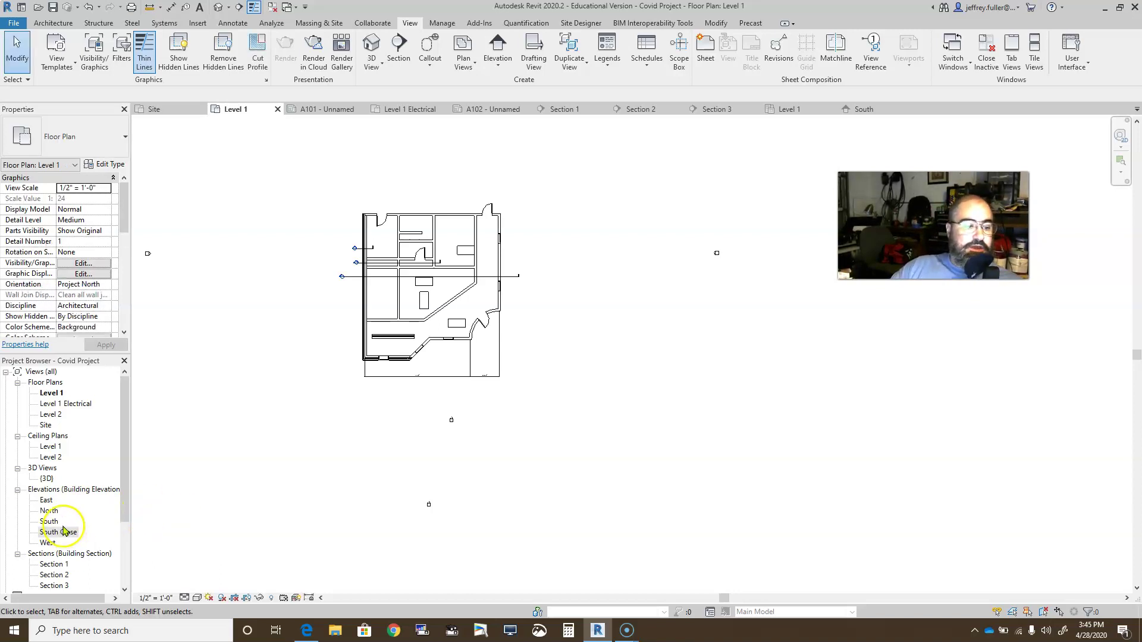
- Open the South Close elevation and check how much of the building its crop region covers
{"action": "left_click", "coordinate": [67, 533]}
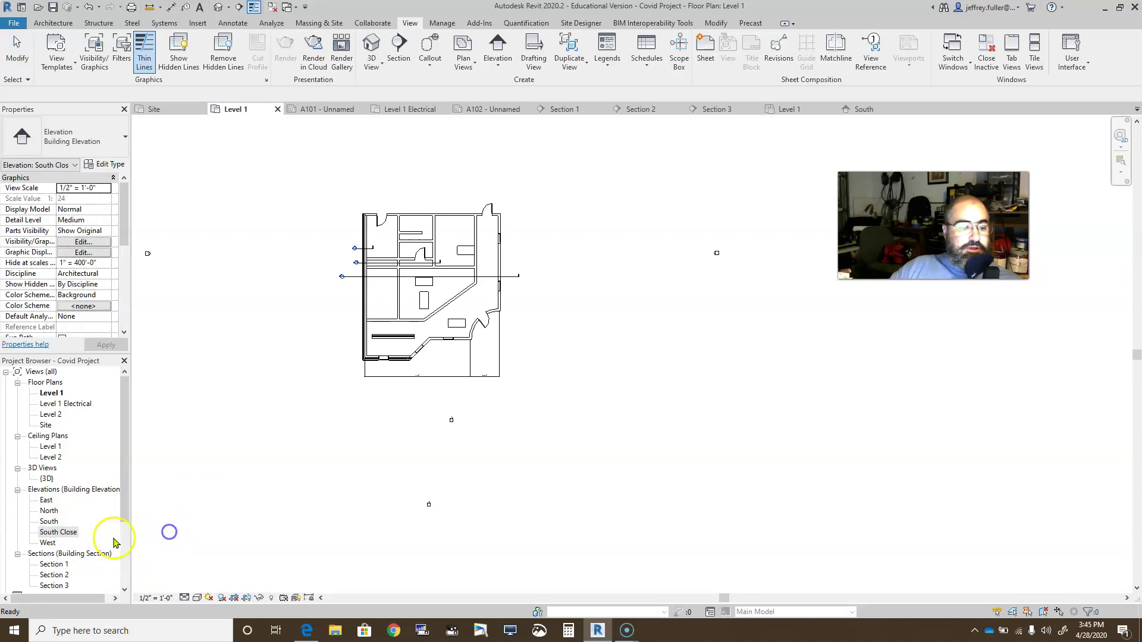
{"action": "left_click", "coordinate": [169, 533]}
{"action": "double_click", "coordinate": [67, 533]}
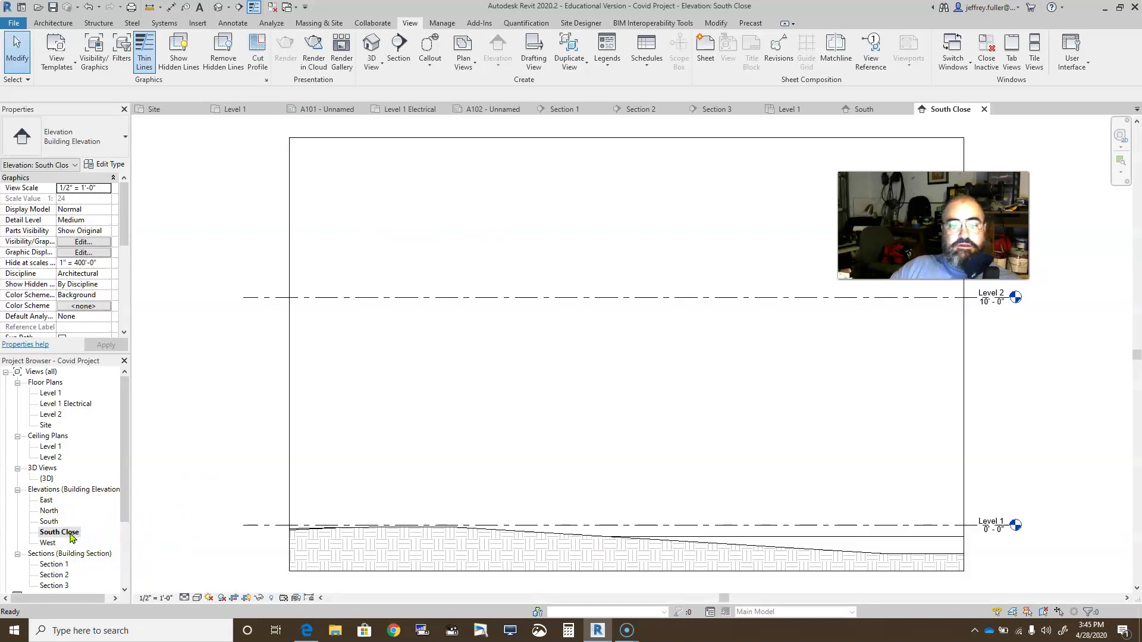
{"action": "scroll", "coordinate": [507, 485], "scroll_direction": "down", "scroll_amount": 3}
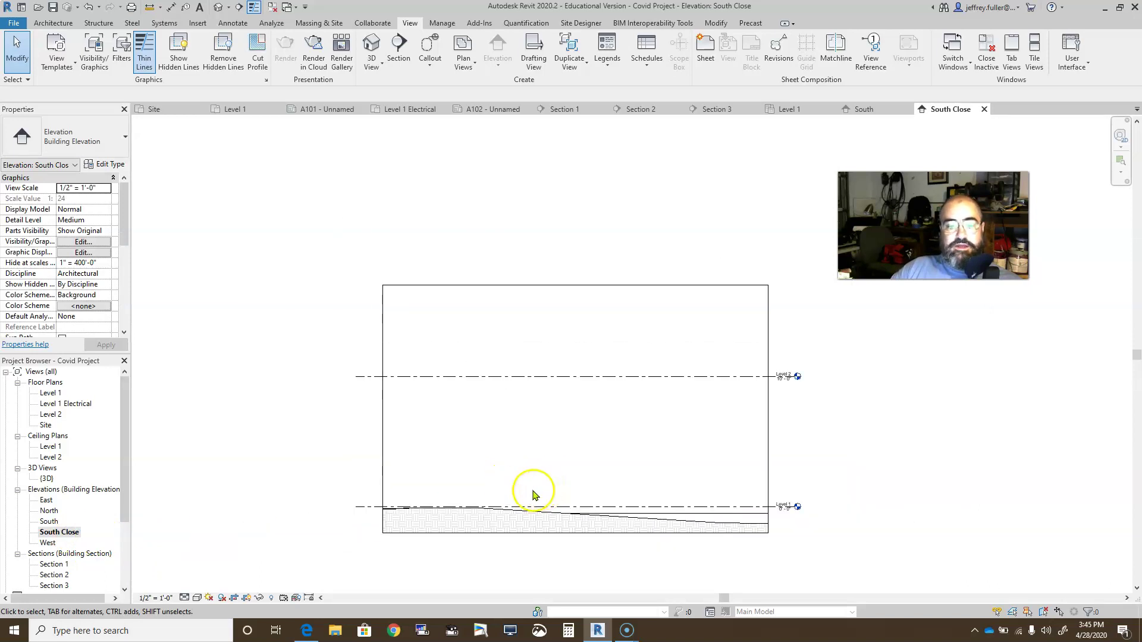
- In the Level 1 floor plan, extend the South Close elevation's view depth north to about the middle of the building
{"action": "double_click", "coordinate": [57, 394]}
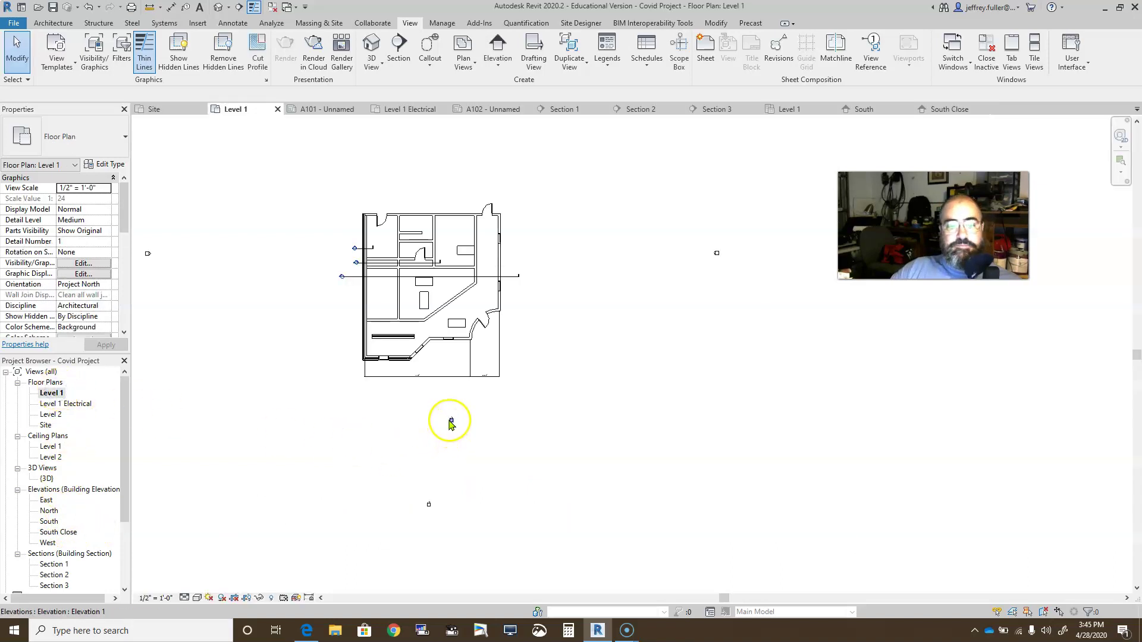
{"action": "left_click", "coordinate": [453, 421]}
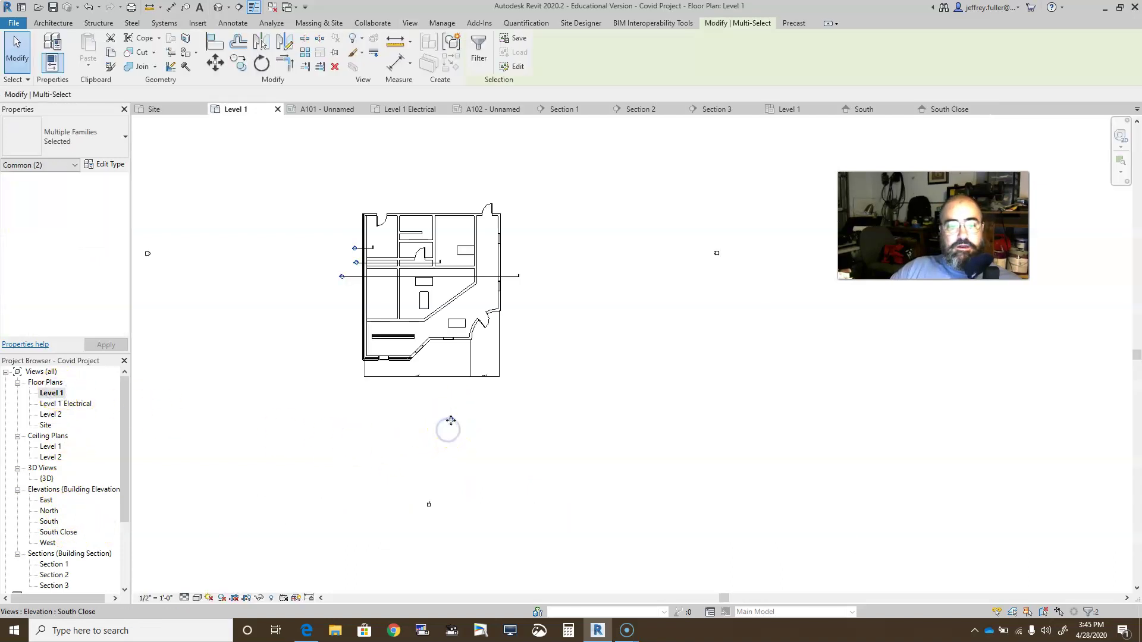
{"action": "scroll", "coordinate": [449, 433], "scroll_direction": "up", "scroll_amount": 1}
{"action": "scroll", "coordinate": [449, 433], "scroll_direction": "up", "scroll_amount": 1}
{"action": "left_click", "coordinate": [455, 411]}
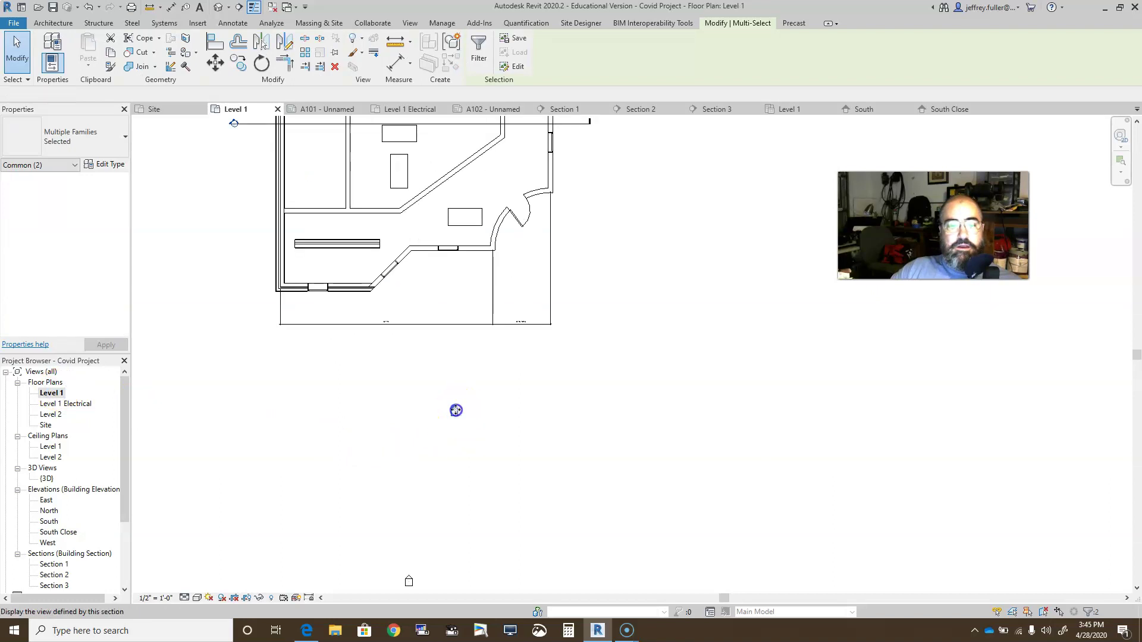
{"action": "scroll", "coordinate": [509, 552], "scroll_direction": "down", "scroll_amount": 2}
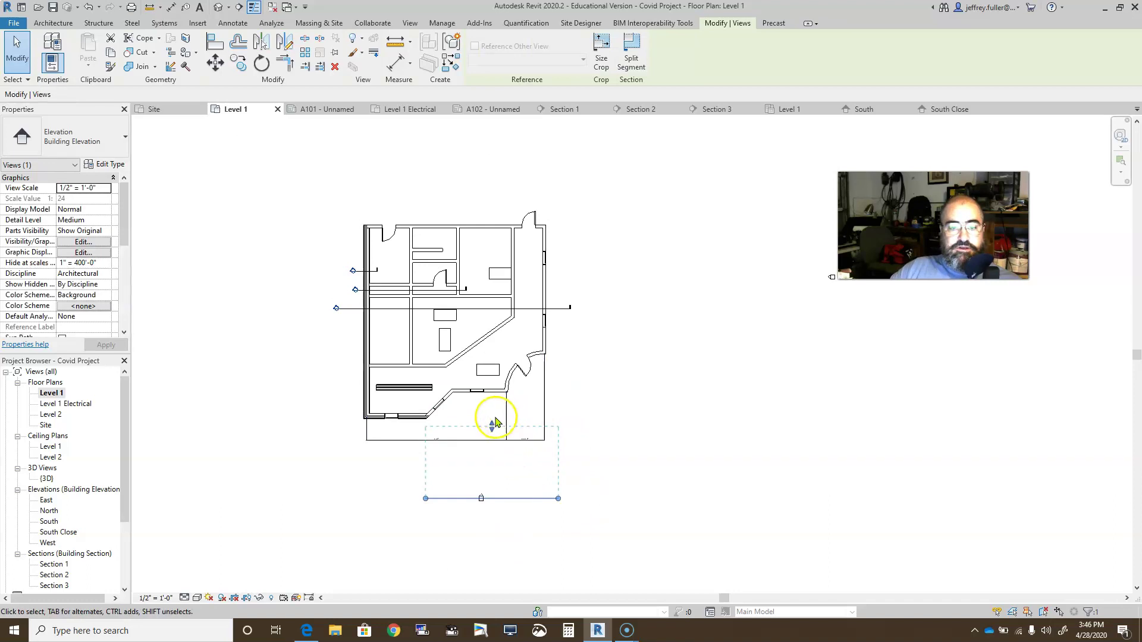
{"action": "left_click_drag", "start_coordinate": [491, 428], "coordinate": [479, 305]}
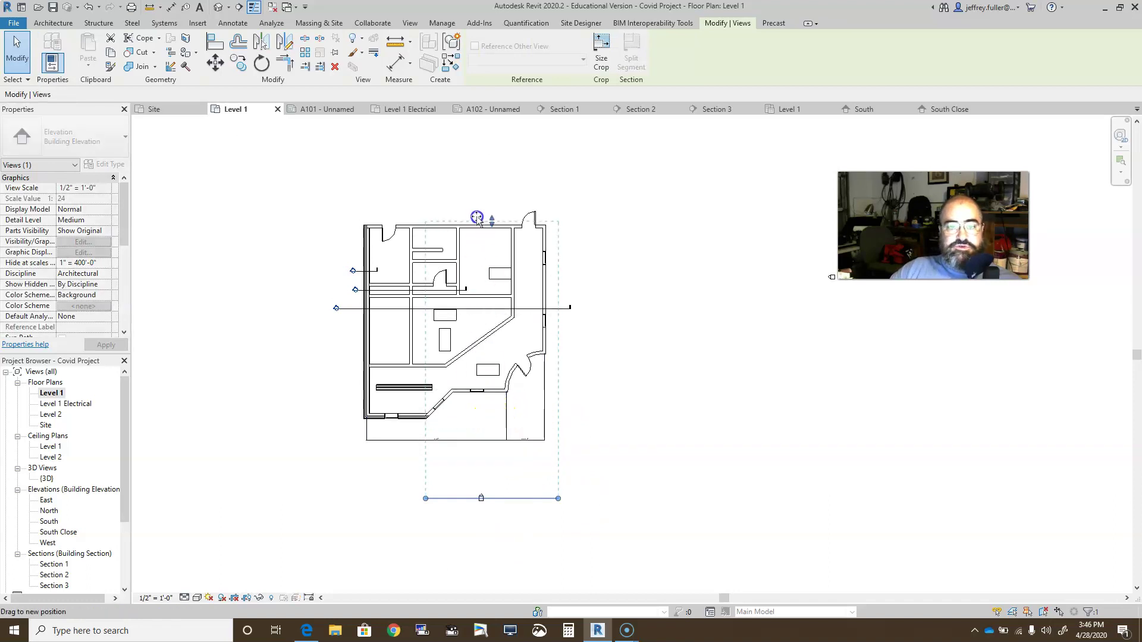
{"action": "left_click_drag", "start_coordinate": [477, 218], "coordinate": [474, 253]}
{"action": "left_click_drag", "start_coordinate": [476, 303], "coordinate": [476, 328]}
- Widen the South Close elevation's extents past the west and east walls of the building
{"action": "left_click_drag", "start_coordinate": [426, 498], "coordinate": [325, 500]}
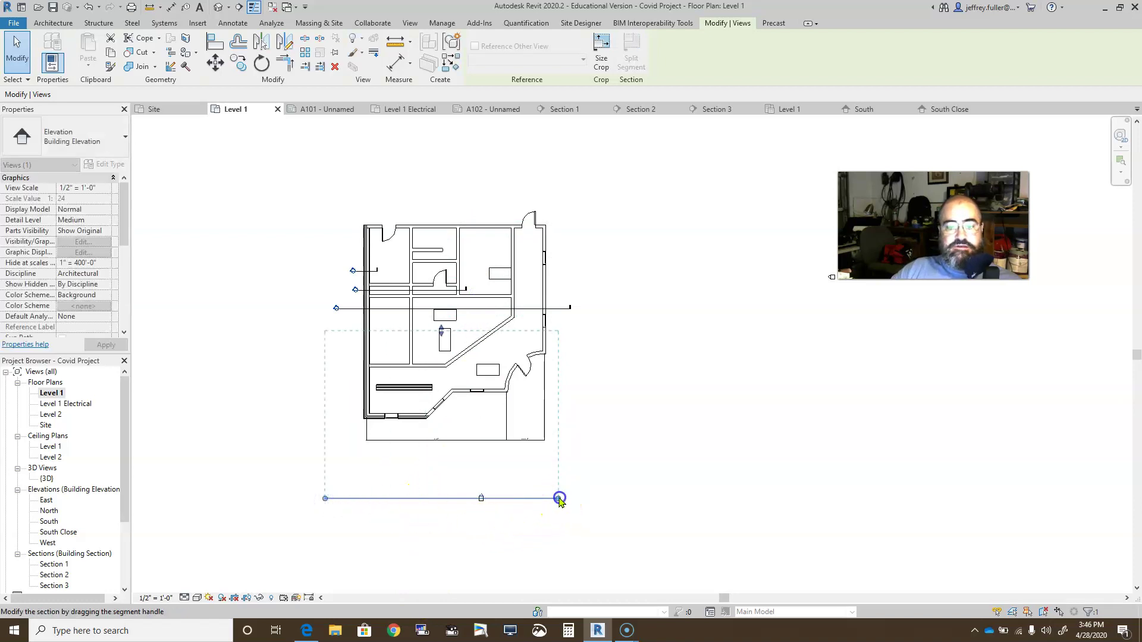
{"action": "left_click_drag", "start_coordinate": [557, 499], "coordinate": [582, 498]}
{"action": "left_click", "coordinate": [649, 522]}
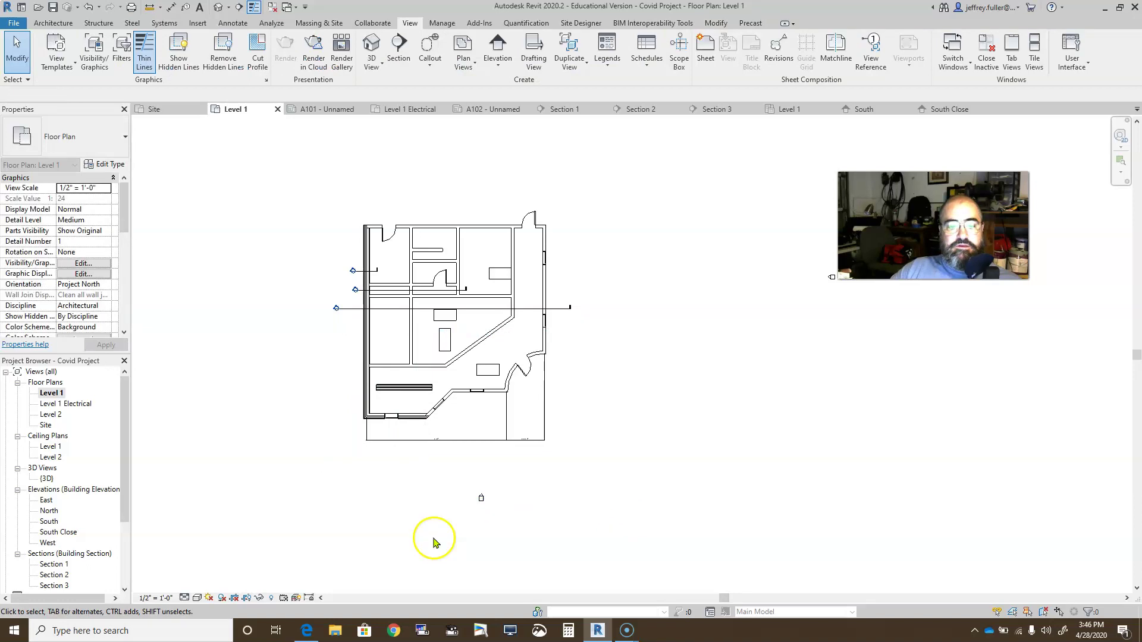
- Compare the South Close elevation with the original South elevation by opening each in turn
{"action": "scroll", "coordinate": [67, 515], "scroll_direction": "down", "scroll_amount": 1}
{"action": "double_click", "coordinate": [59, 512]}
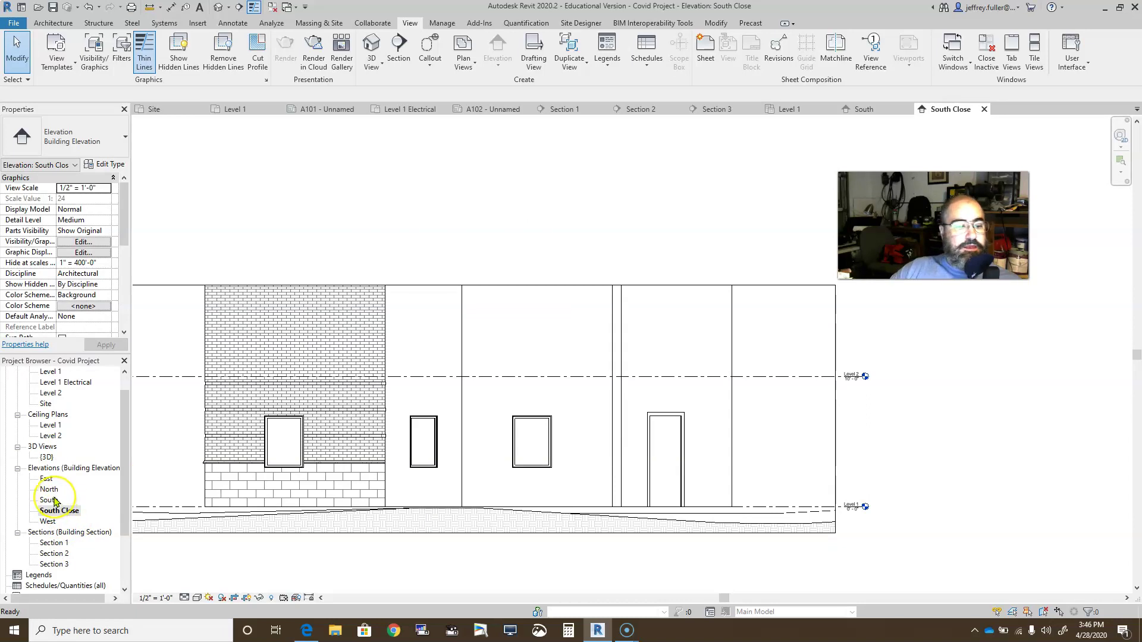
{"action": "double_click", "coordinate": [51, 501]}
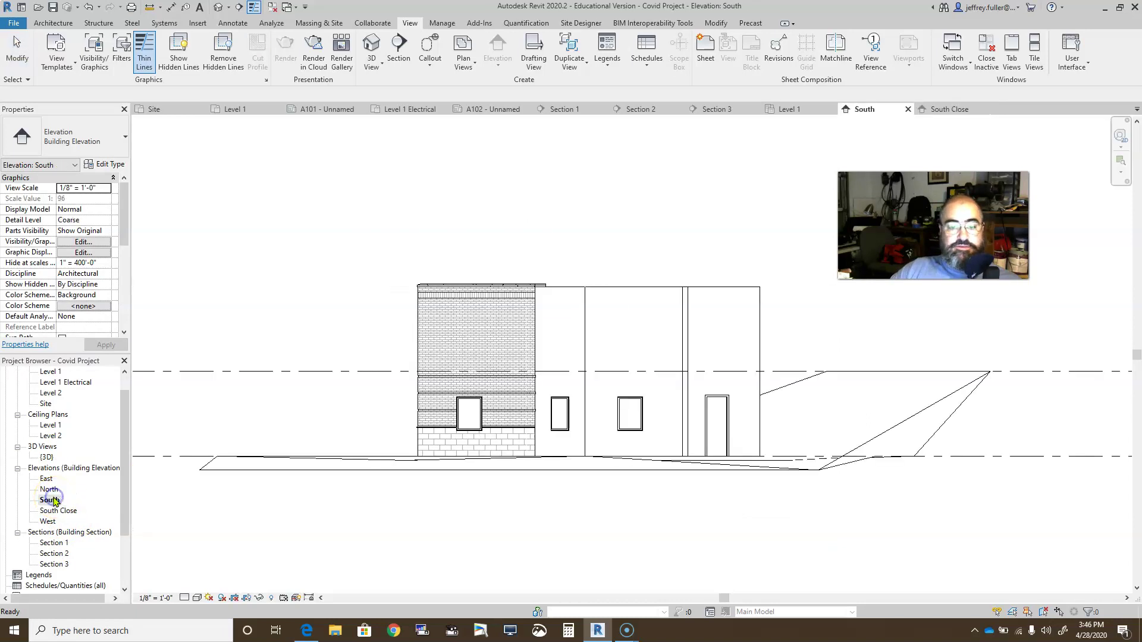
{"action": "double_click", "coordinate": [67, 511]}
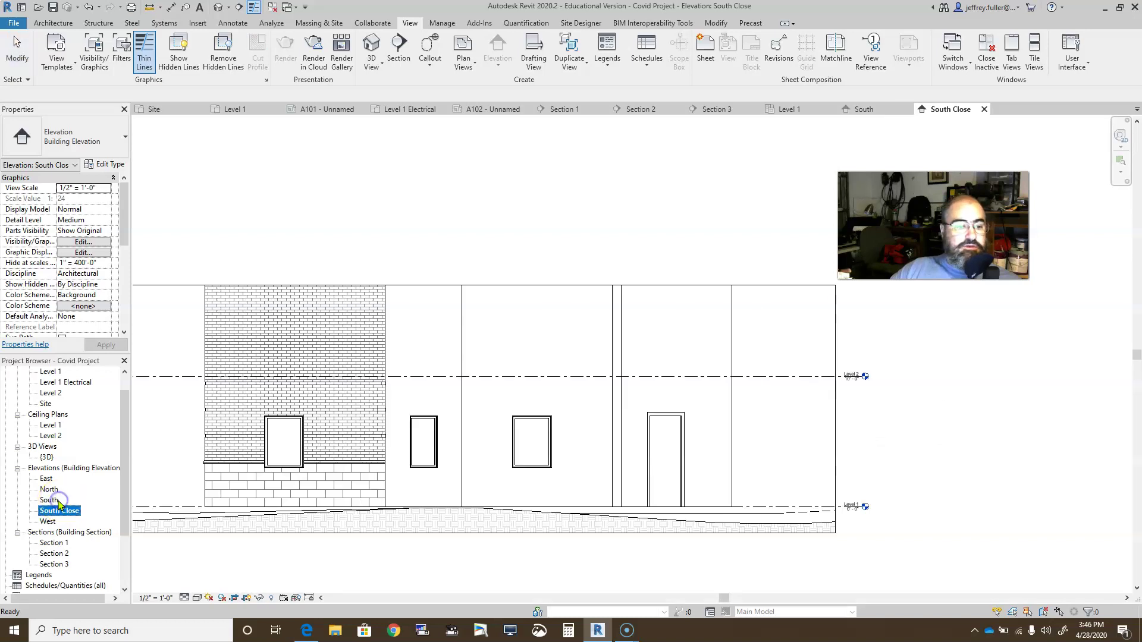
{"action": "left_click", "coordinate": [50, 500]}
{"action": "double_click", "coordinate": [51, 501]}
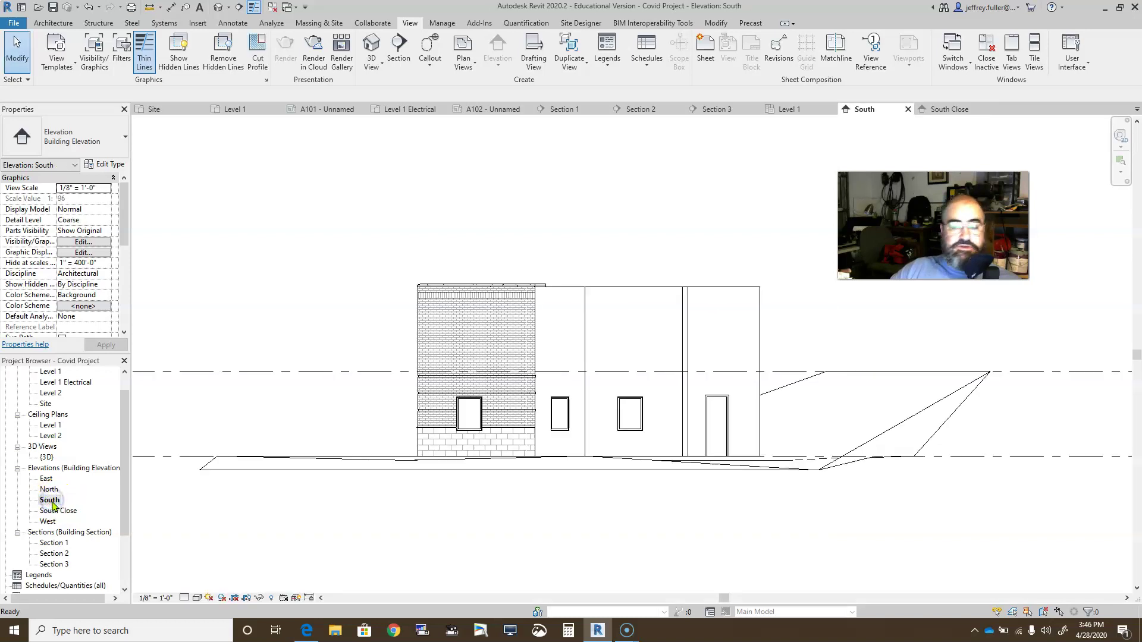
- Return to the South Close elevation and examine the whole cropped building facade, from the west crop edge to the east
{"action": "double_click", "coordinate": [62, 512]}
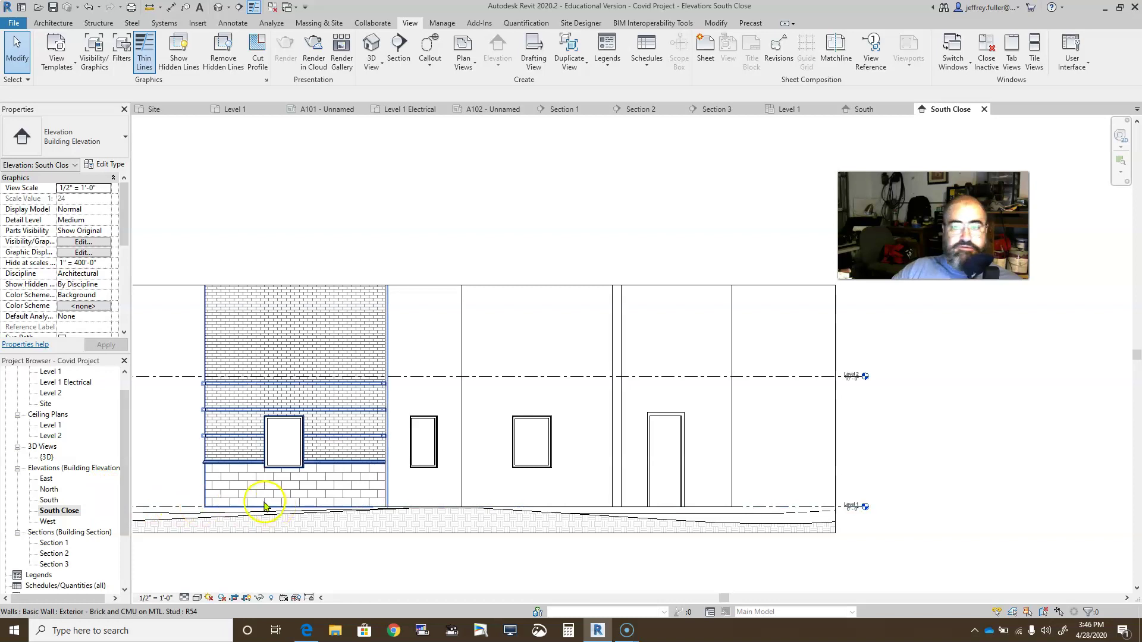
{"action": "left_click", "coordinate": [475, 557]}
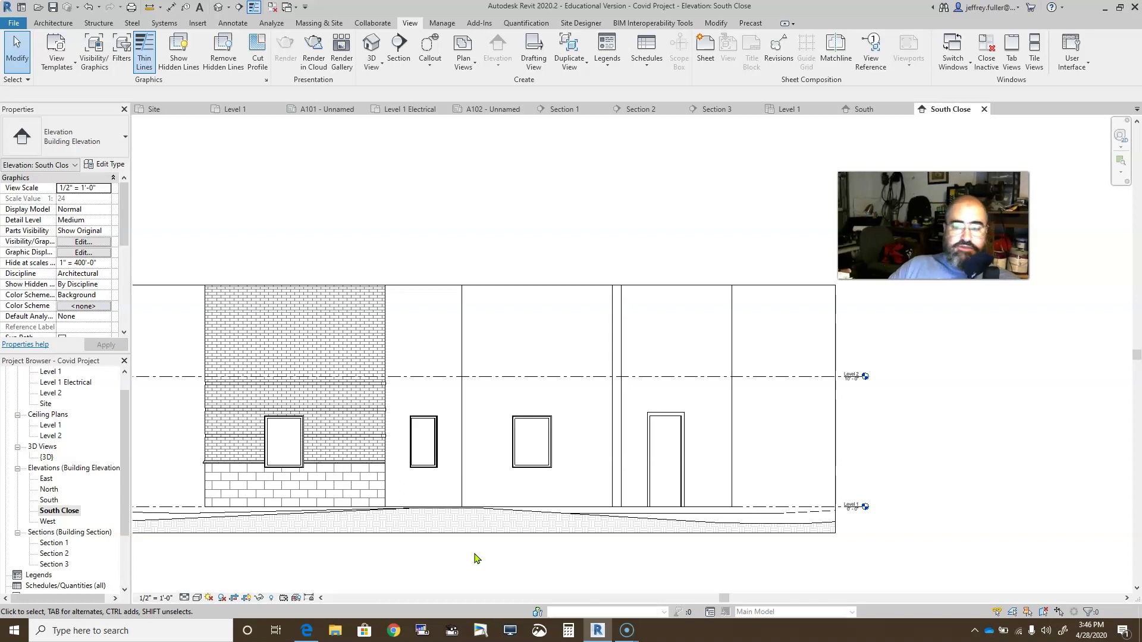
{"action": "scroll", "coordinate": [559, 541], "scroll_direction": "down", "scroll_amount": 2}
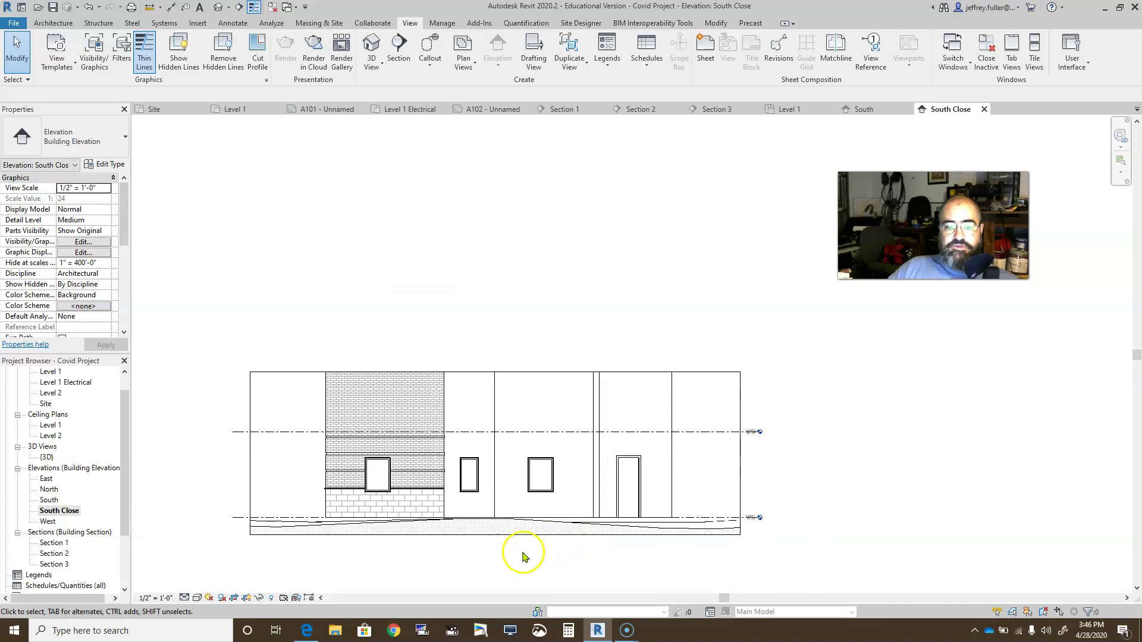
{"action": "scroll", "coordinate": [524, 556], "scroll_direction": "up", "scroll_amount": 2}
{"action": "middle_click_drag", "start_coordinate": [502, 555], "coordinate": [531, 526]}
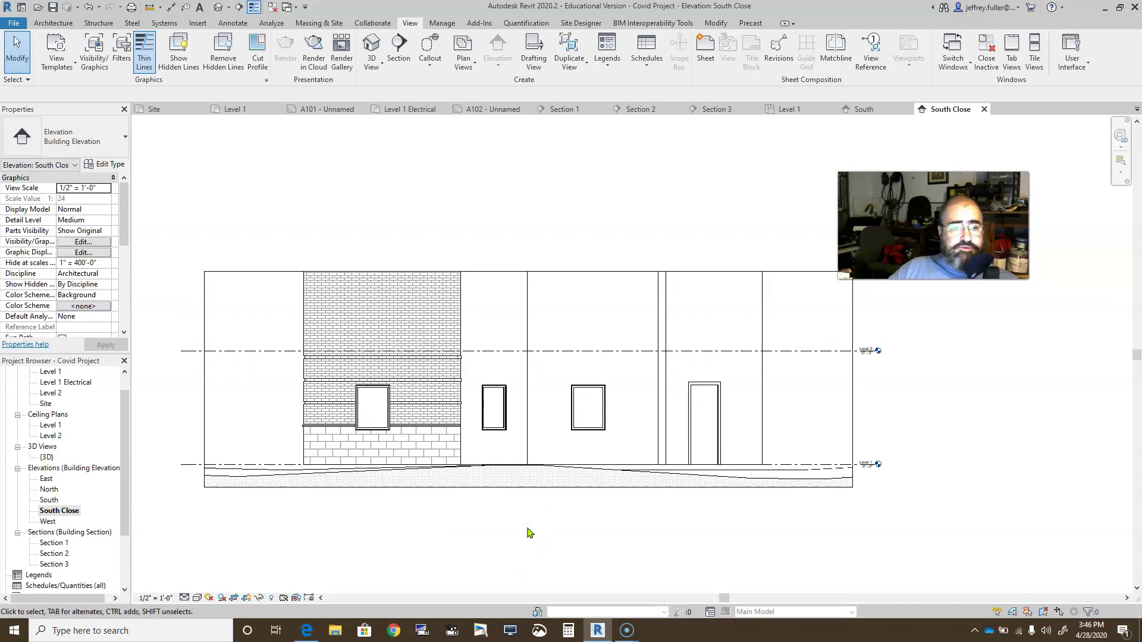
{"action": "scroll", "coordinate": [529, 533], "scroll_direction": "down", "scroll_amount": 2}
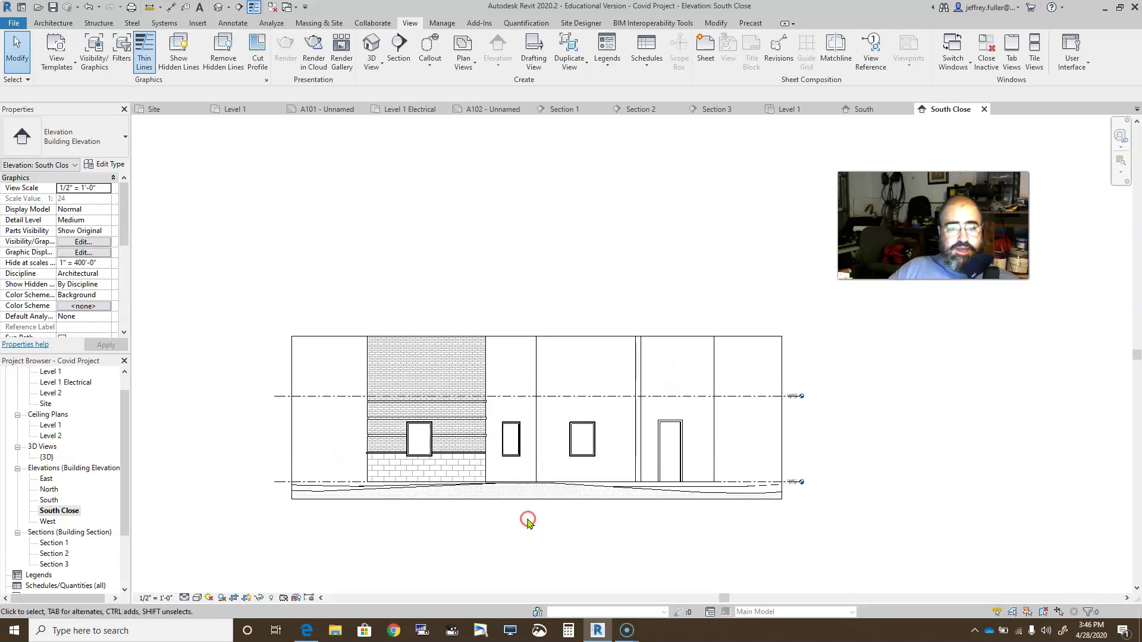
{"action": "middle_click_drag", "start_coordinate": [523, 528], "coordinate": [479, 475]}
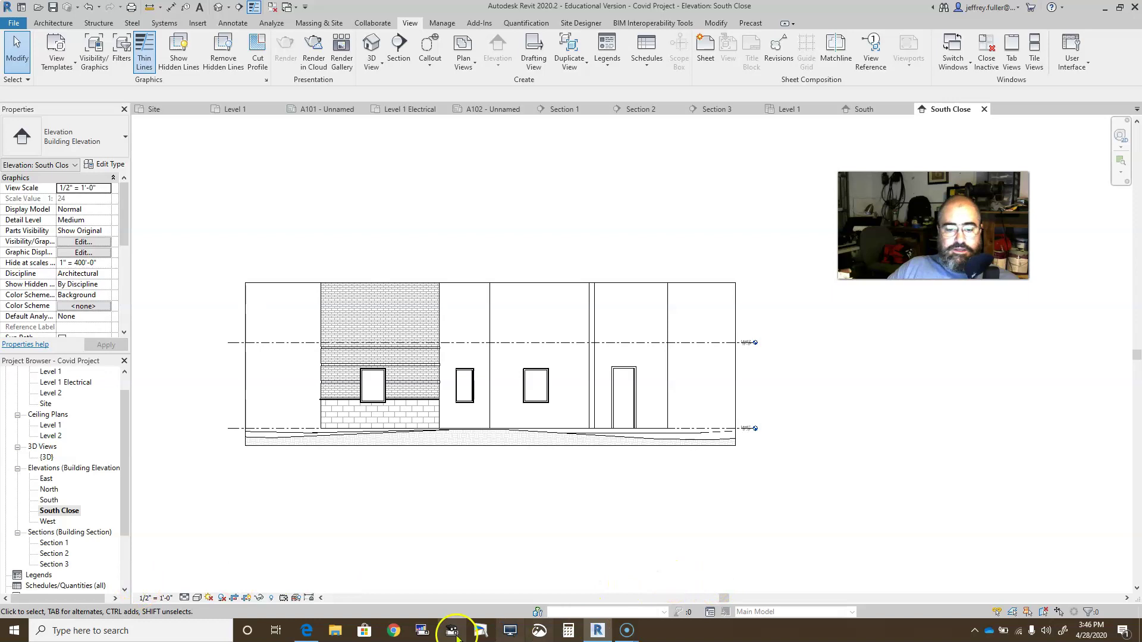
- Switch to Microsoft Edge to view the ACU Revit Architecture exam objectives PDF
{"action": "left_click", "coordinate": [306, 631]}
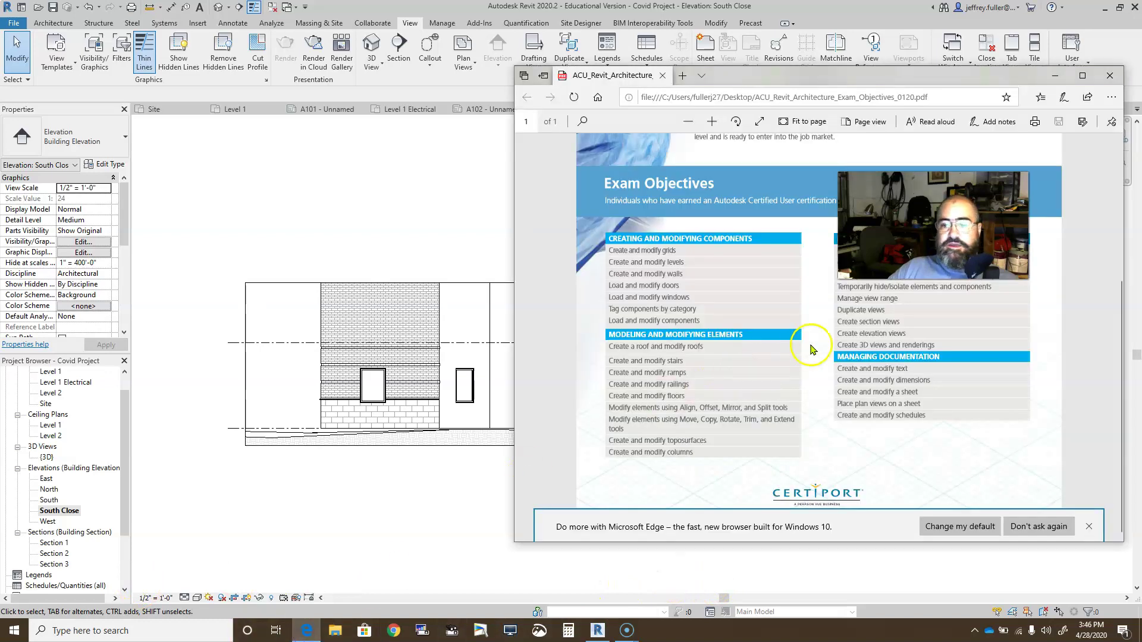